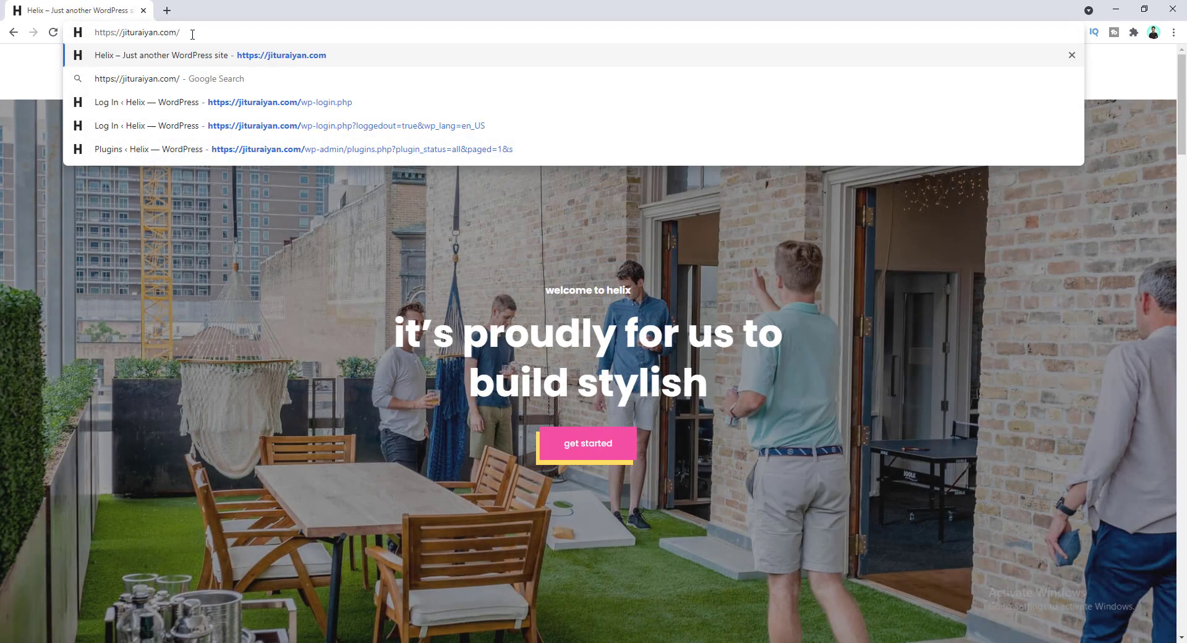
Load /wp-login.php and then /wp-admin to check both default addresses still work.
{"action": "type", "text": "wp-login"}
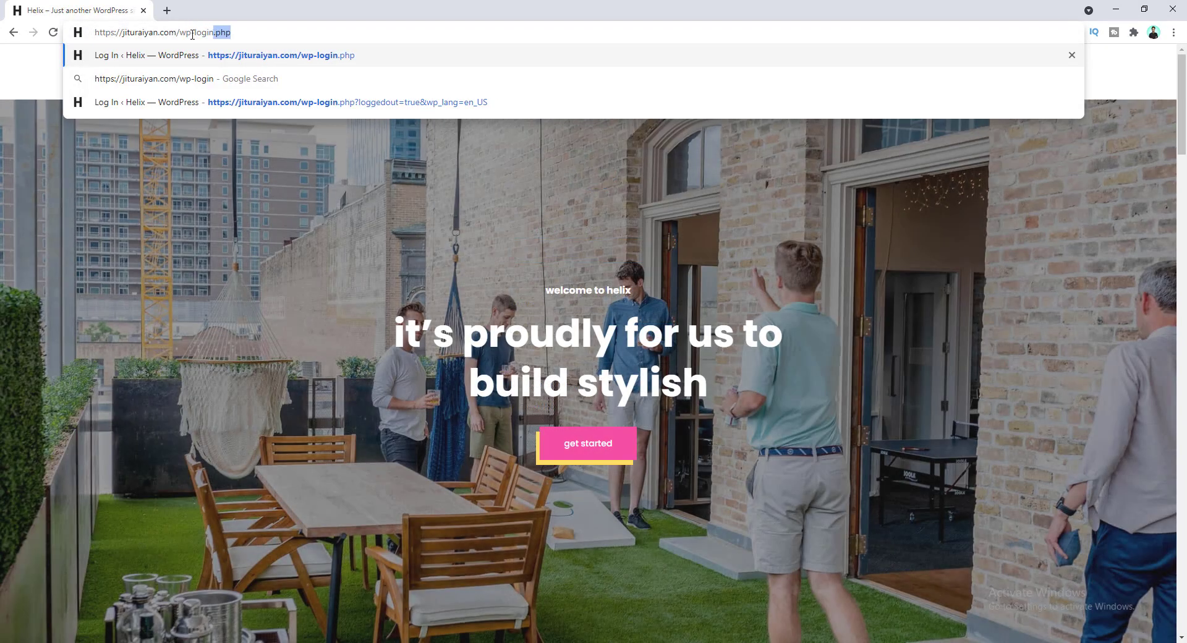
{"action": "type", "text": ".php"}
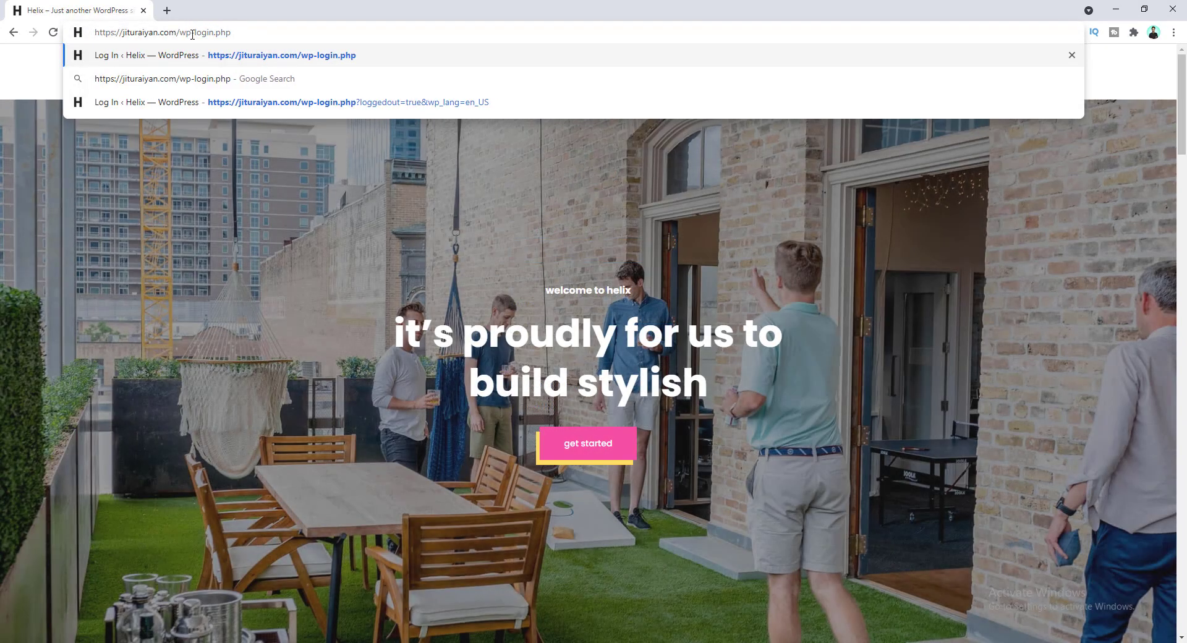
{"action": "key", "text": "Return"}
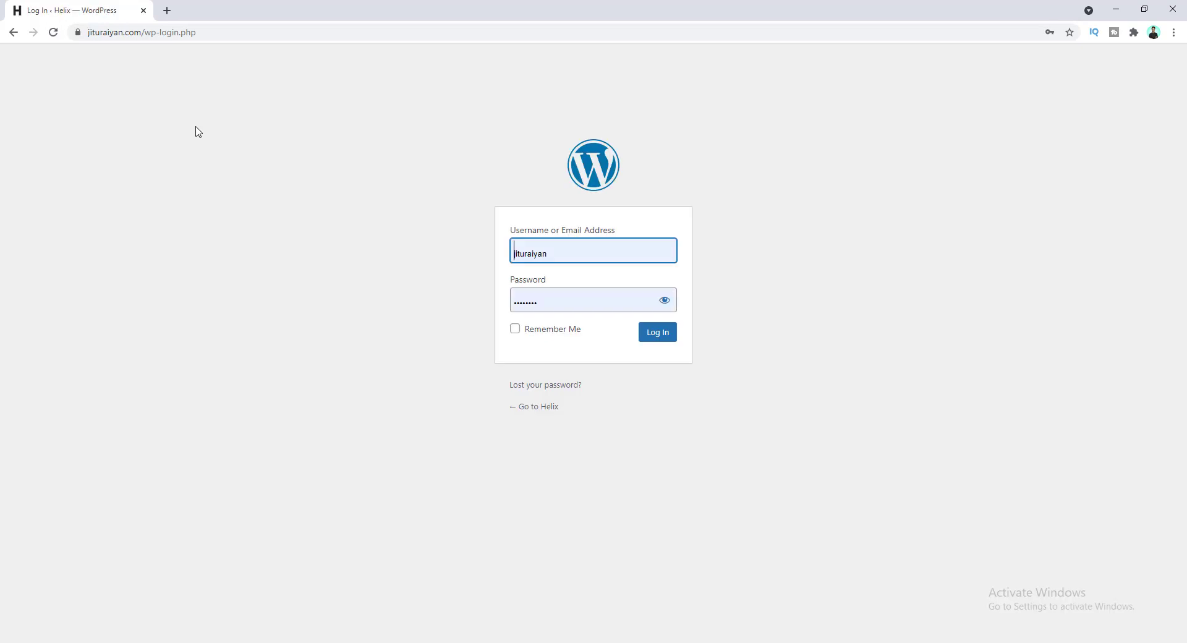
{"action": "left_click", "coordinate": [197, 32]}
{"action": "key", "text": "BackSpace"}
{"action": "key", "text": "BackSpace"}
{"action": "key", "text": "BackSpace"}
{"action": "key", "text": "BackSpace"}
{"action": "key", "text": "BackSpace"}
{"action": "key", "text": "BackSpace"}
{"action": "key", "text": "BackSpace"}
{"action": "key", "text": "BackSpace"}
{"action": "key", "text": "BackSpace"}
{"action": "type", "text": "admin"}
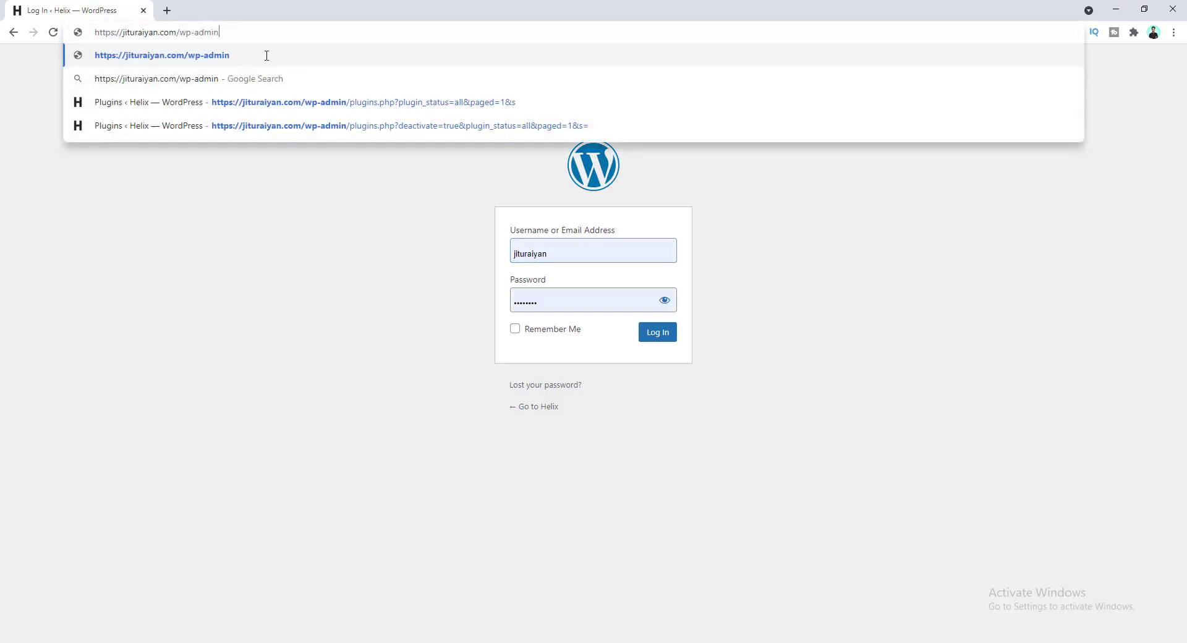
{"action": "key", "text": "Return"}
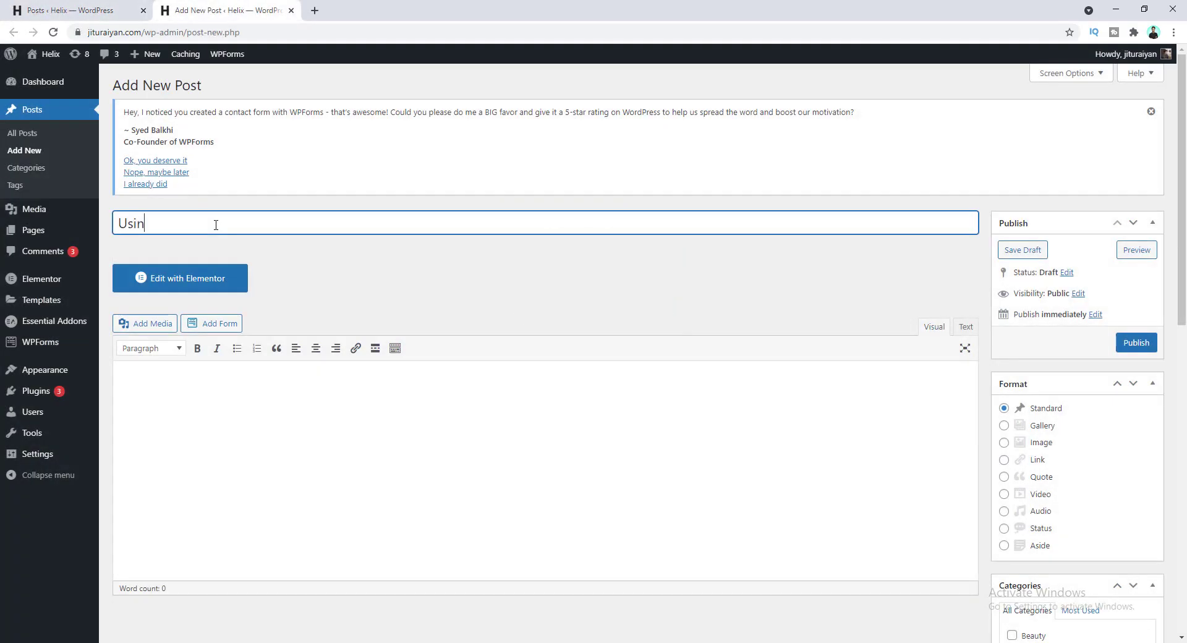
{"action": "type", "text": "ng sqlite to de"}
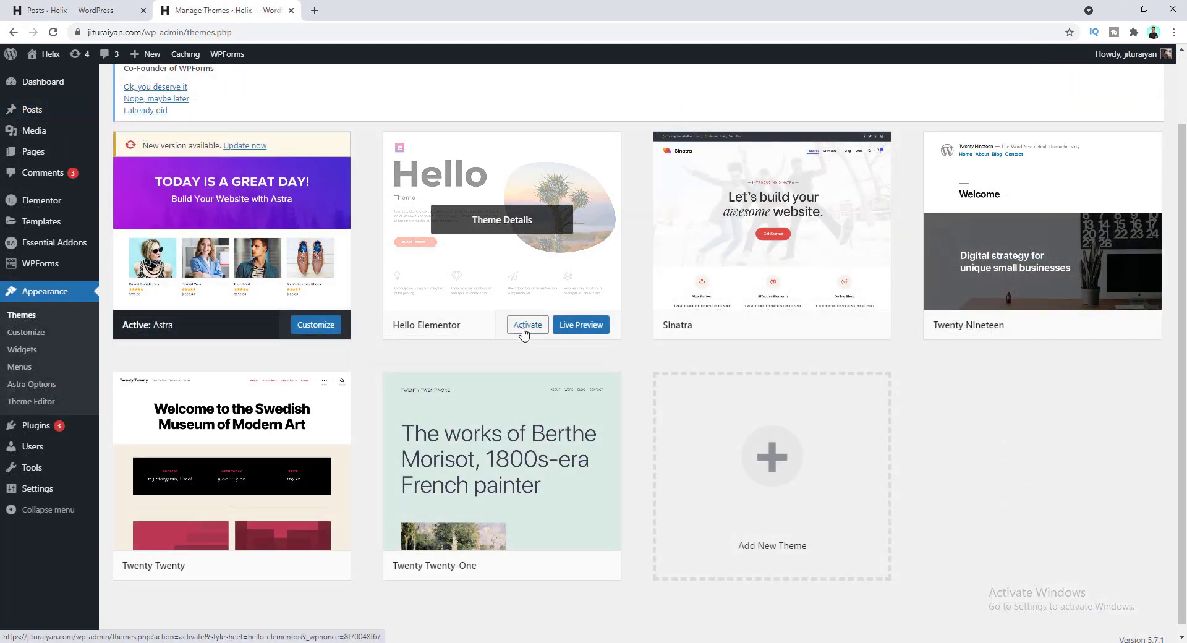
Activate the Hello Elementor theme.
{"action": "left_click", "coordinate": [525, 329]}
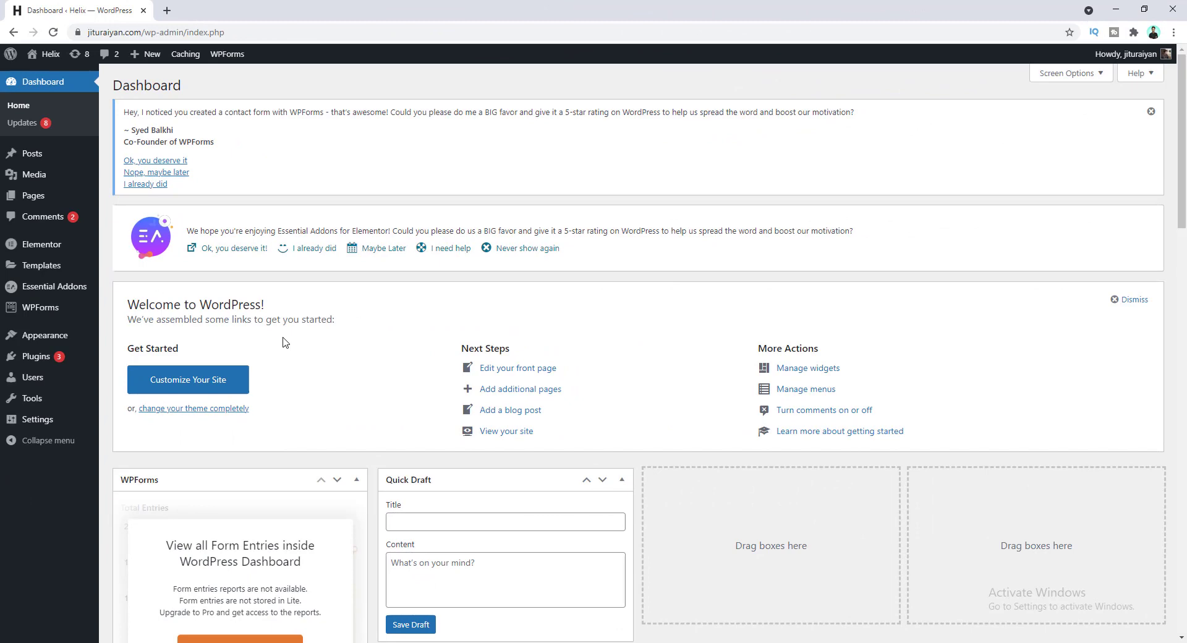
Search the plugin directory for 'wps hide login', then install and activate WPS Hide Login.
{"action": "mouse_move", "coordinate": [71, 358]}
{"action": "left_click", "coordinate": [128, 379]}
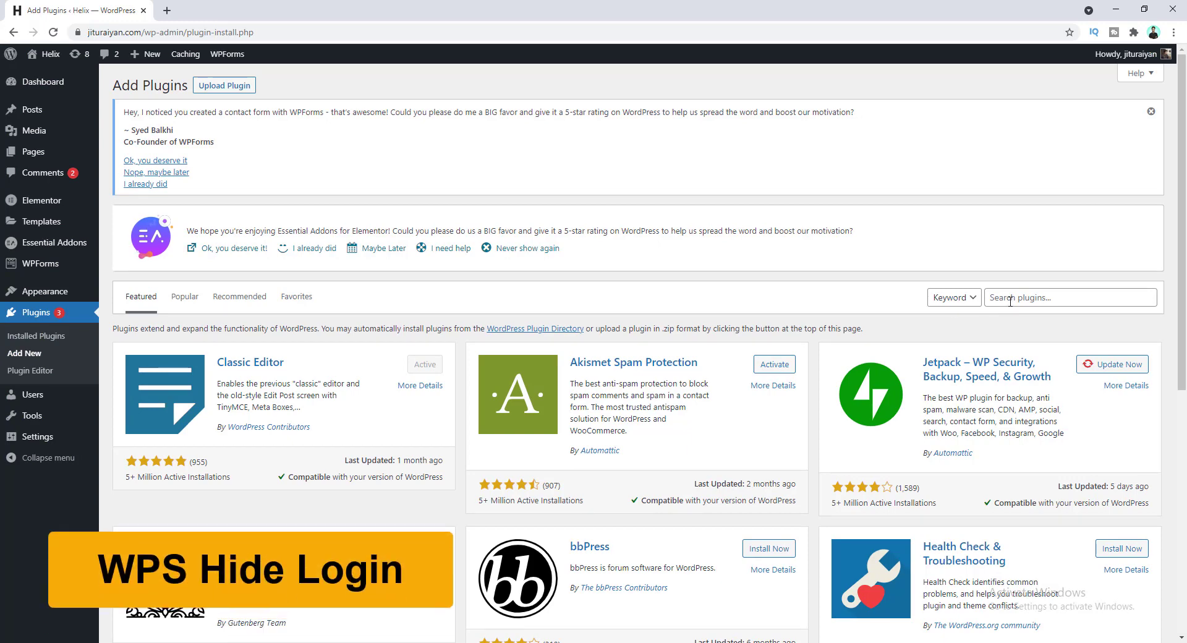
{"action": "left_click", "coordinate": [1009, 301]}
{"action": "type", "text": "wps hide logi"}
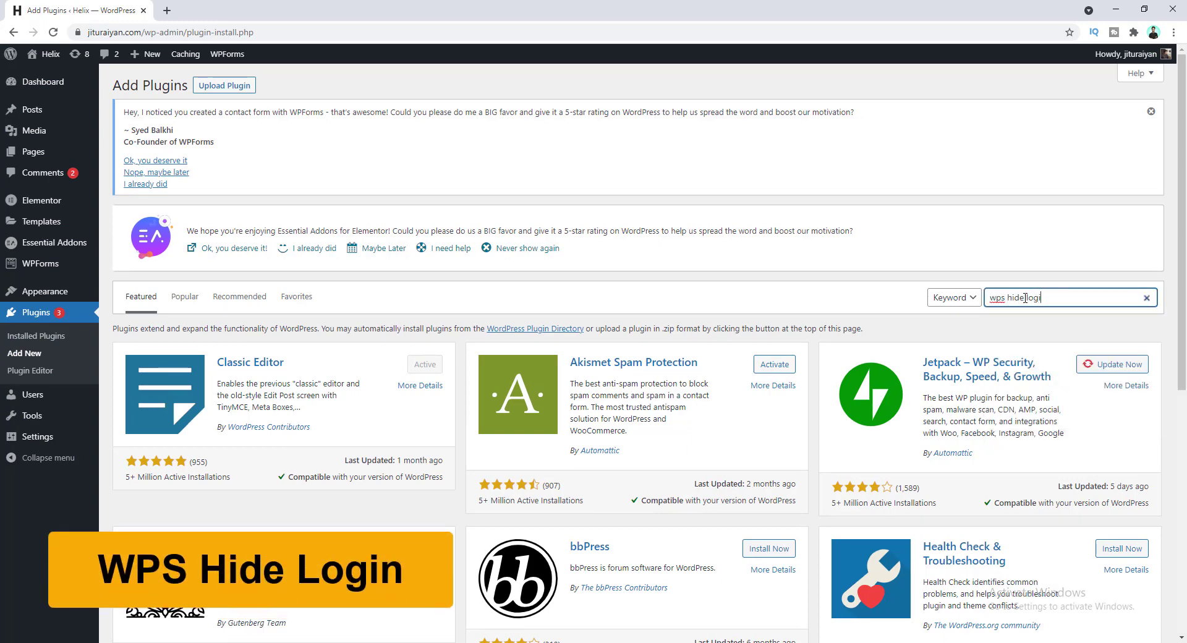
{"action": "type", "text": "n"}
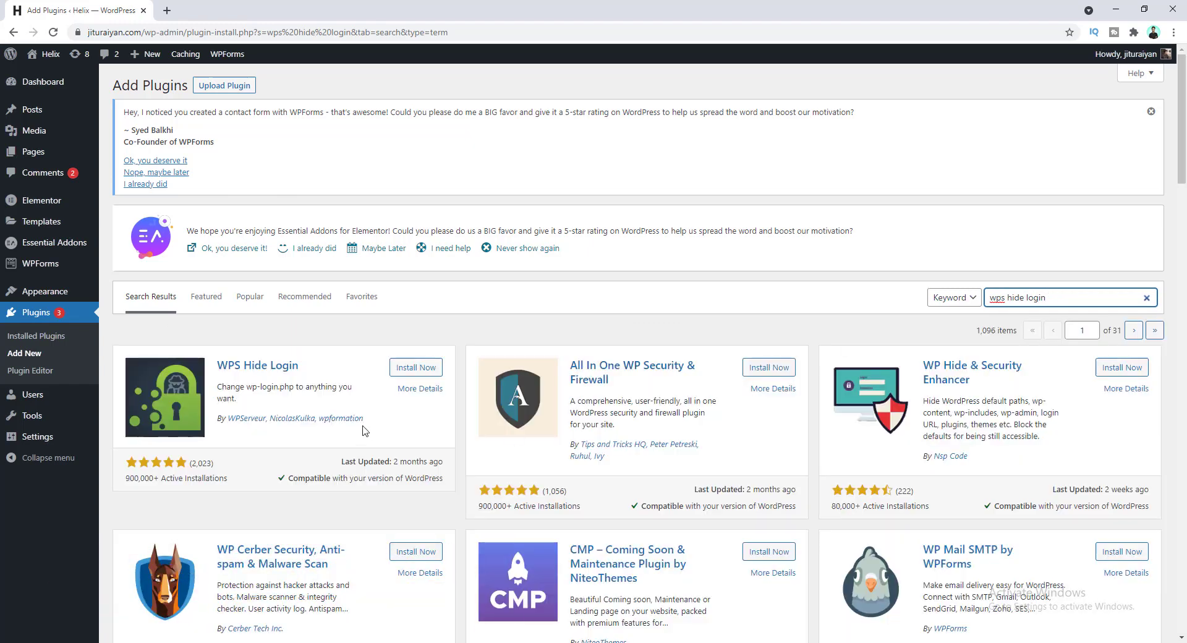
{"action": "left_click", "coordinate": [419, 371]}
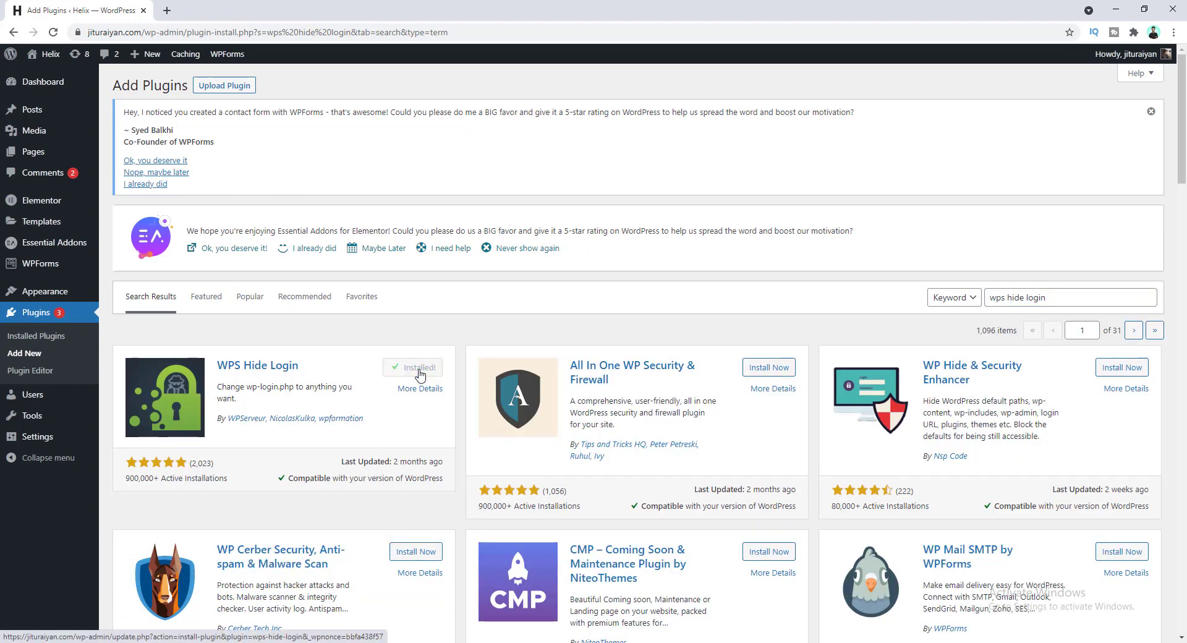
{"action": "left_click", "coordinate": [420, 370]}
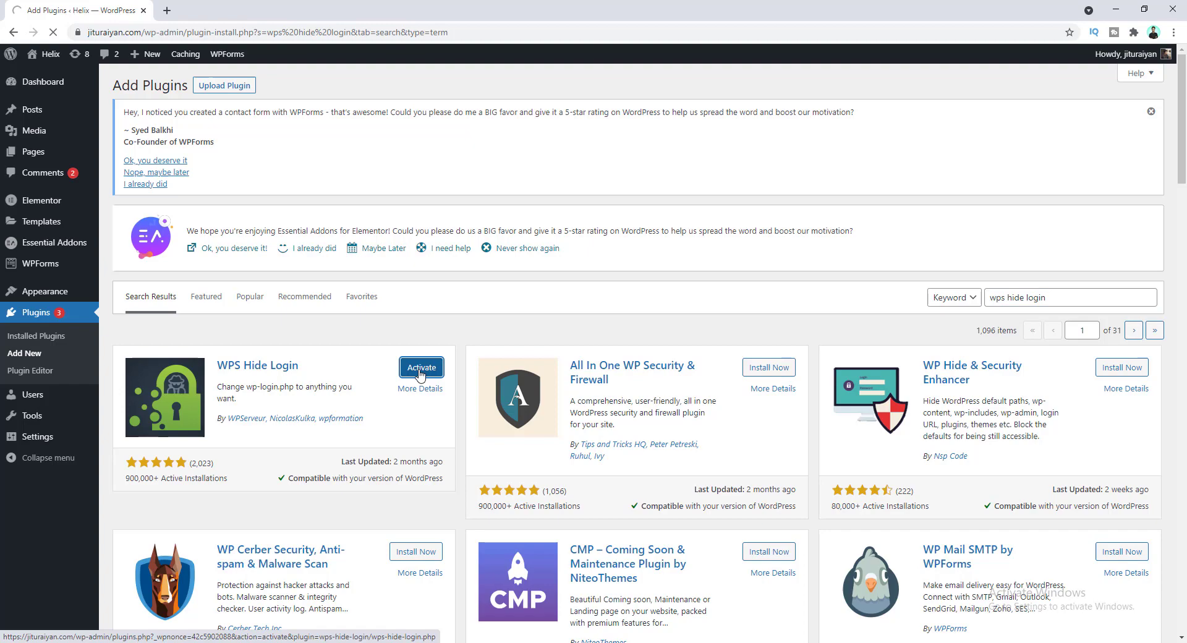
{"action": "scroll", "coordinate": [419, 373], "scroll_direction": "down", "scroll_amount": 6}
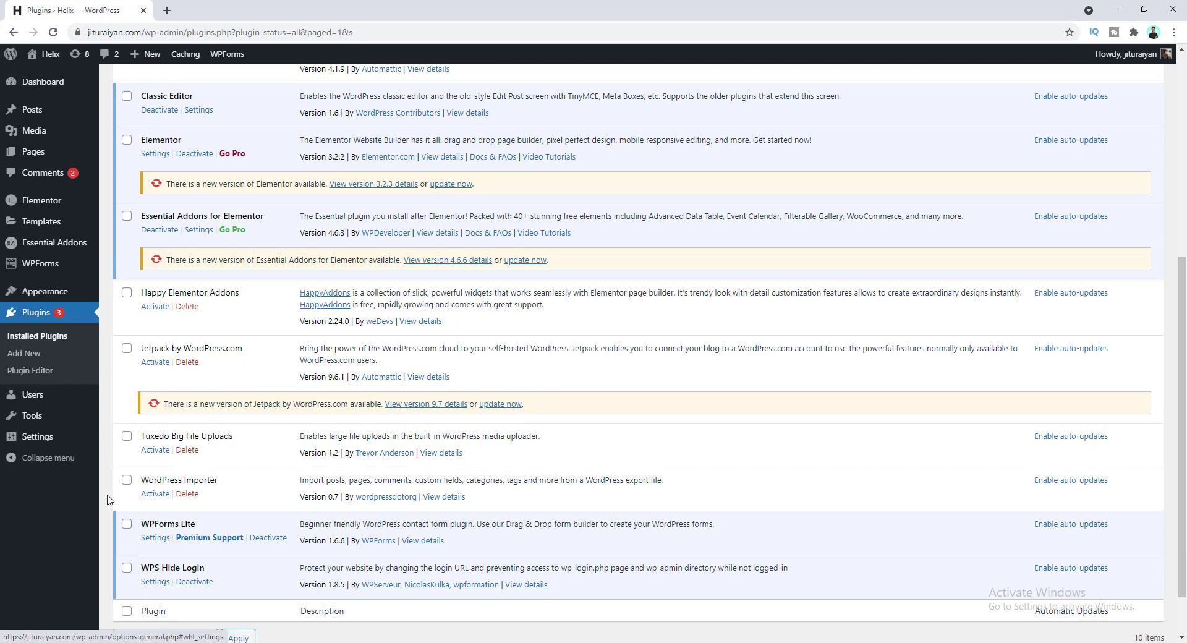
Open the WPS Hide Login page from the Settings menu.
{"action": "mouse_move", "coordinate": [37, 436]}
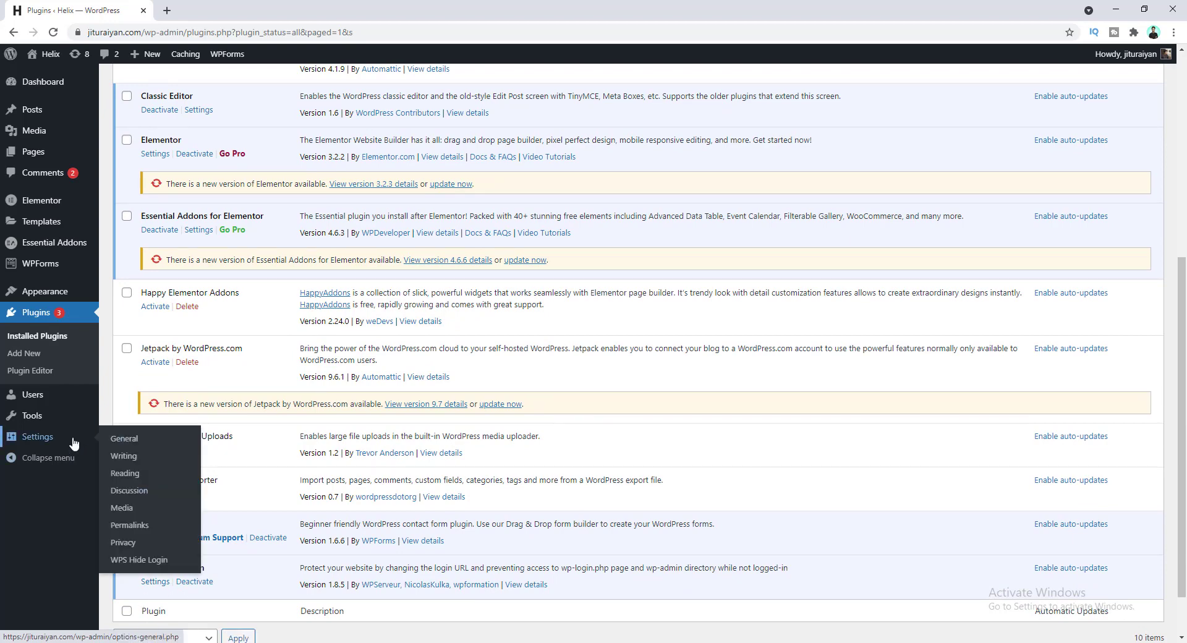
{"action": "left_click", "coordinate": [121, 562]}
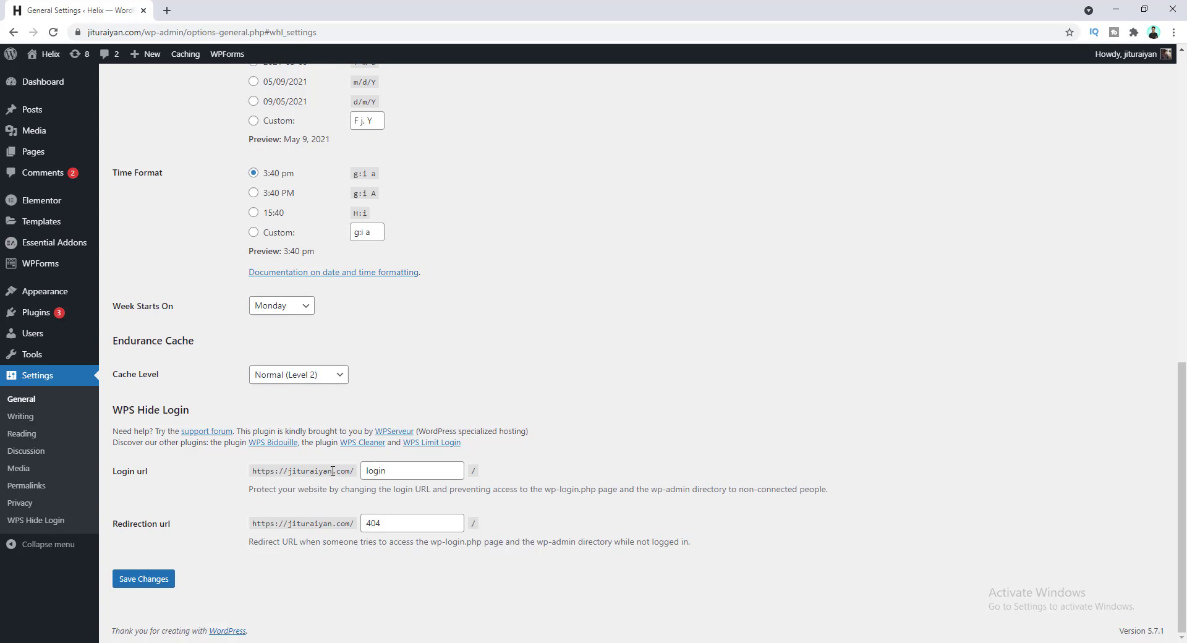
Append 3044 to the login slug so the login URL reads login3044.
{"action": "left_click", "coordinate": [395, 473]}
{"action": "type", "text": "3044"}
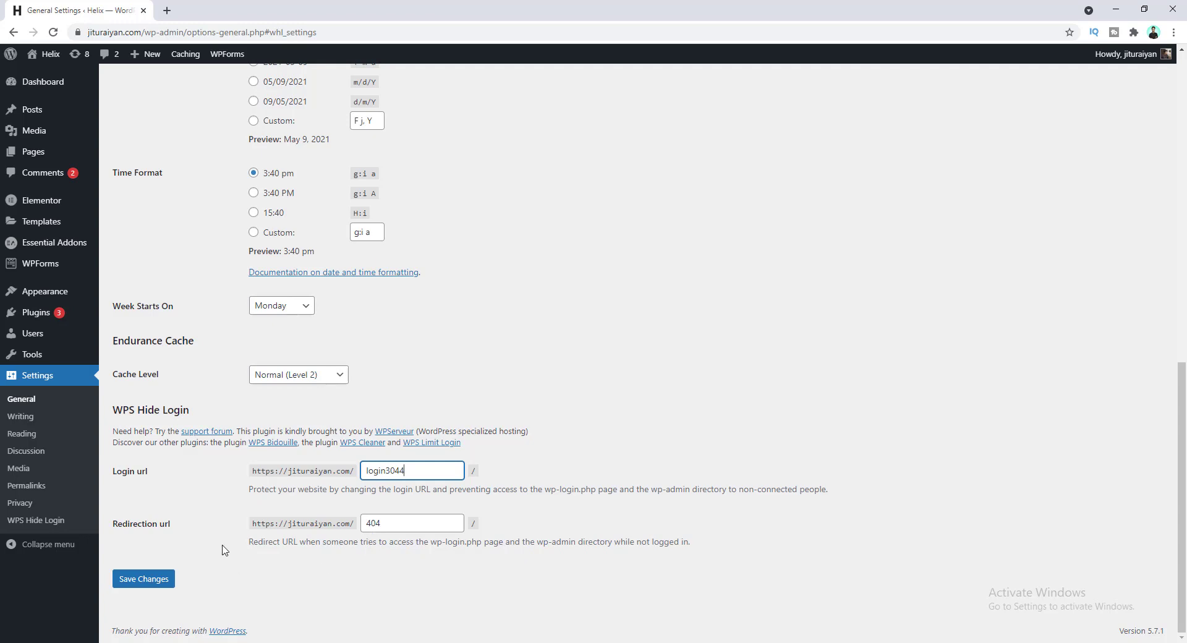
Save the login3044 setting and log out of the admin account.
{"action": "left_click", "coordinate": [163, 580]}
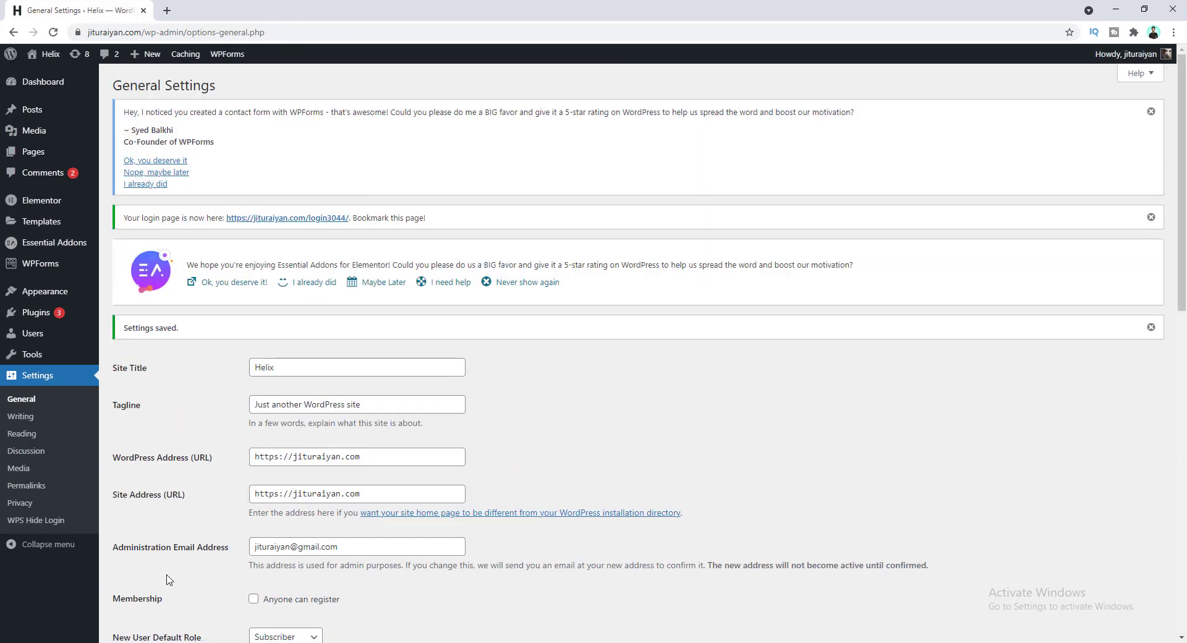
{"action": "mouse_move", "coordinate": [1126, 59]}
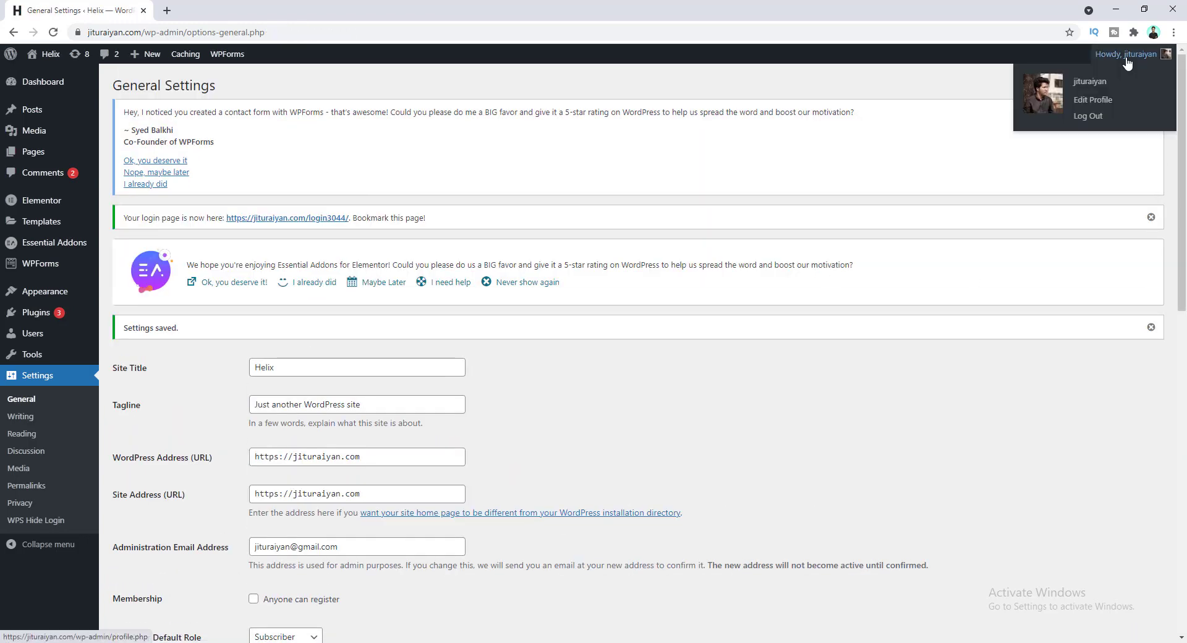
{"action": "left_click", "coordinate": [1094, 115]}
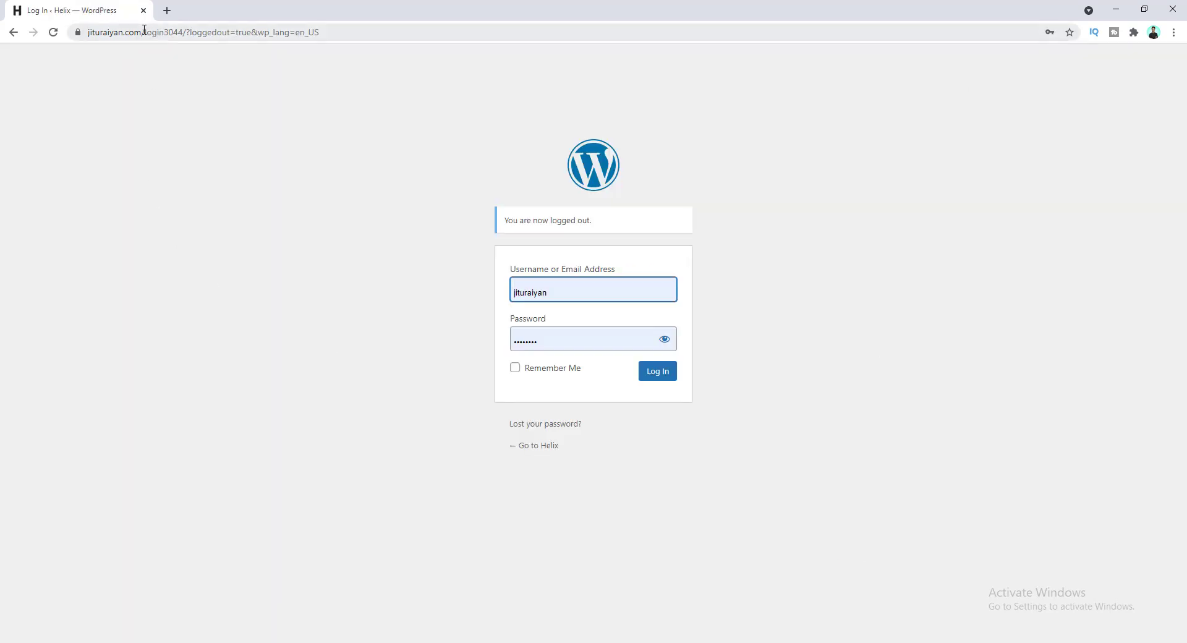
Load the wp-admin address while logged out, landing on the 404 page.
{"action": "left_click_drag", "start_coordinate": [144, 32], "coordinate": [358, 37]}
{"action": "type", "text": "wp-admin"}
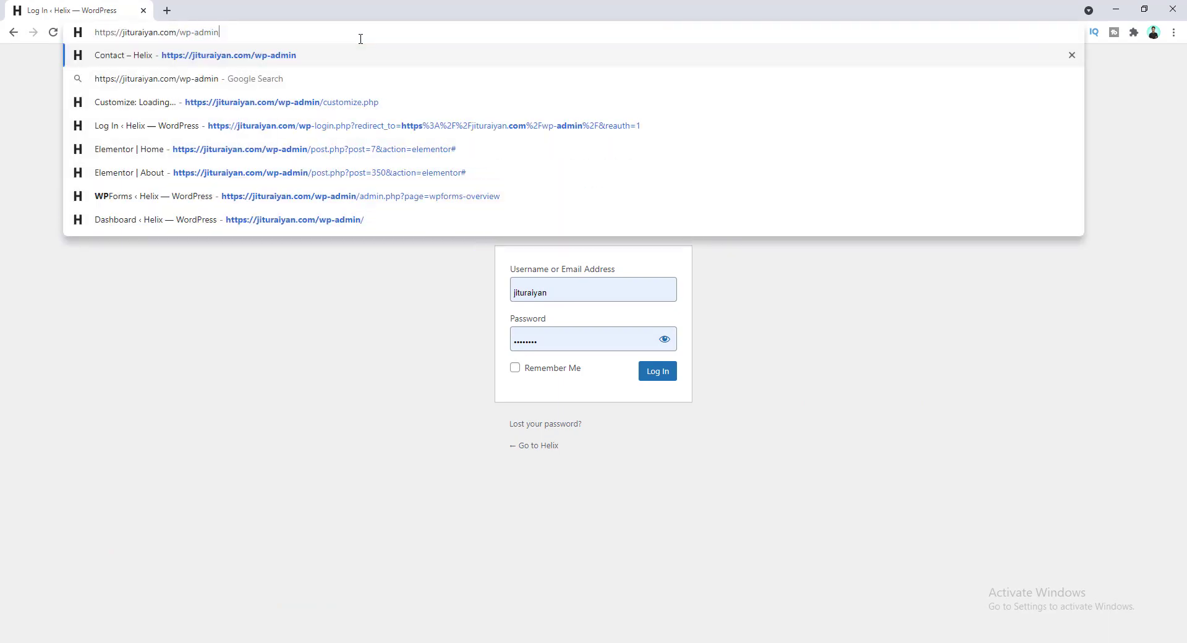
{"action": "key", "text": "Return"}
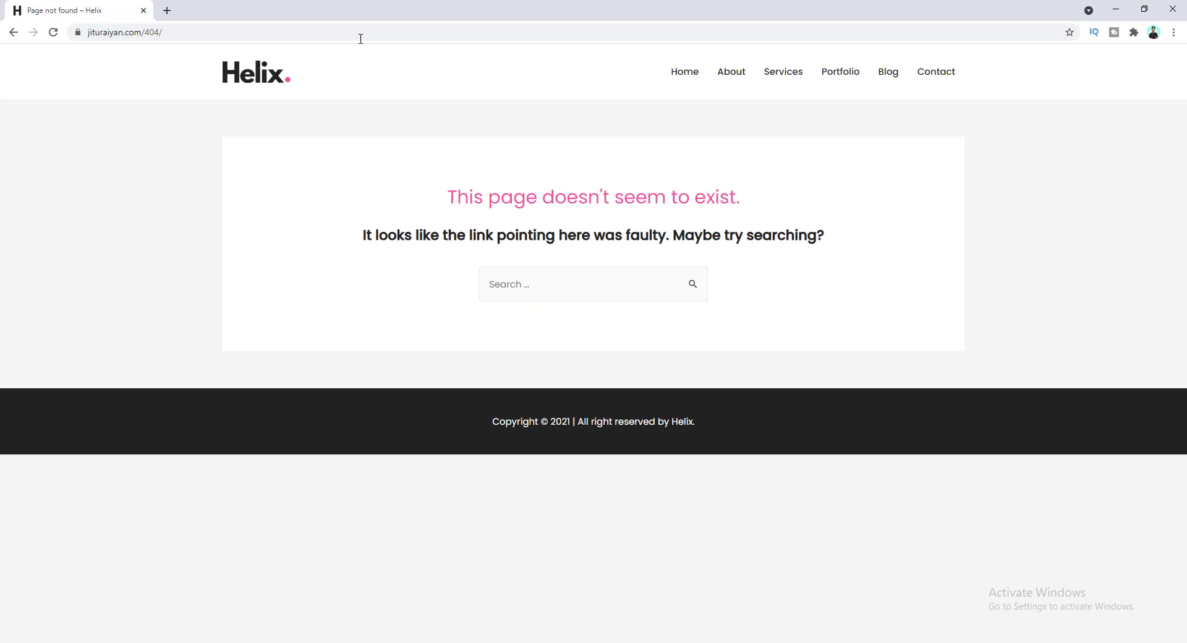
Load the wp-login.php address, confirming it also shows the 404 page.
{"action": "left_click_drag", "start_coordinate": [145, 32], "coordinate": [204, 29]}
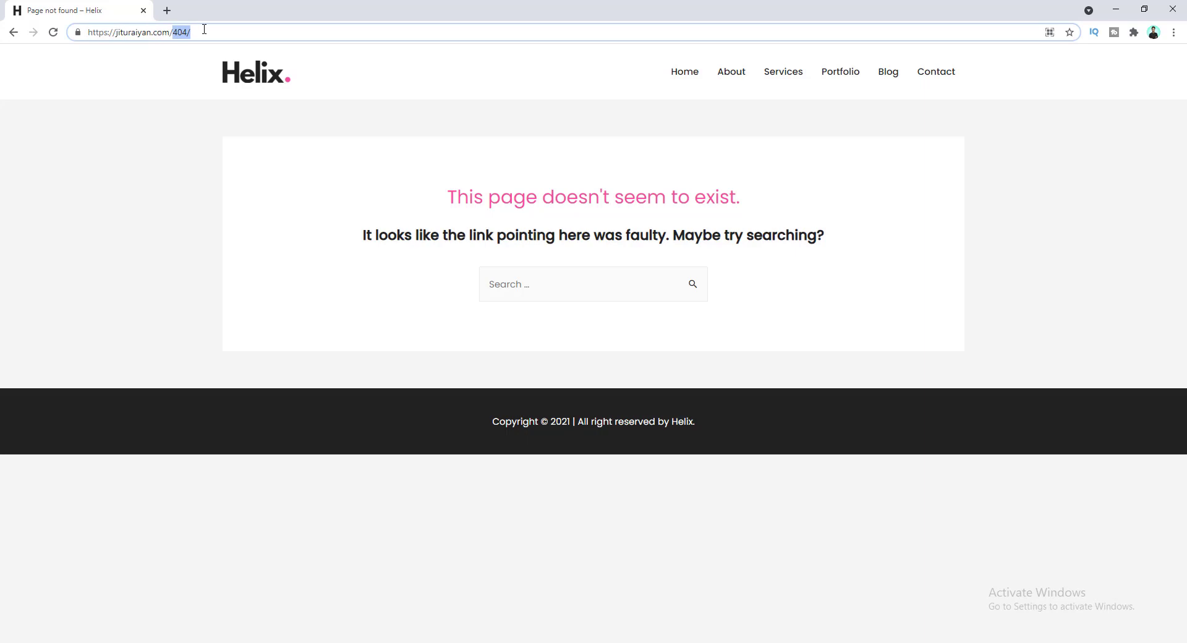
{"action": "type", "text": "wp-l"}
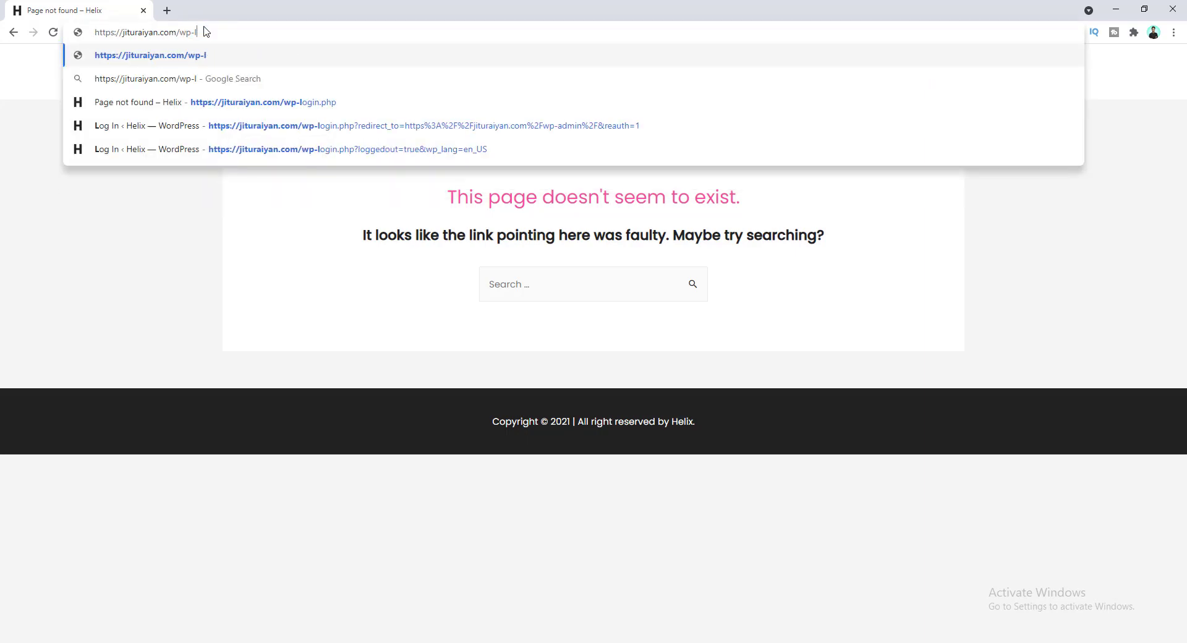
{"action": "type", "text": "ogin.phph"}
{"action": "key", "text": "Return"}
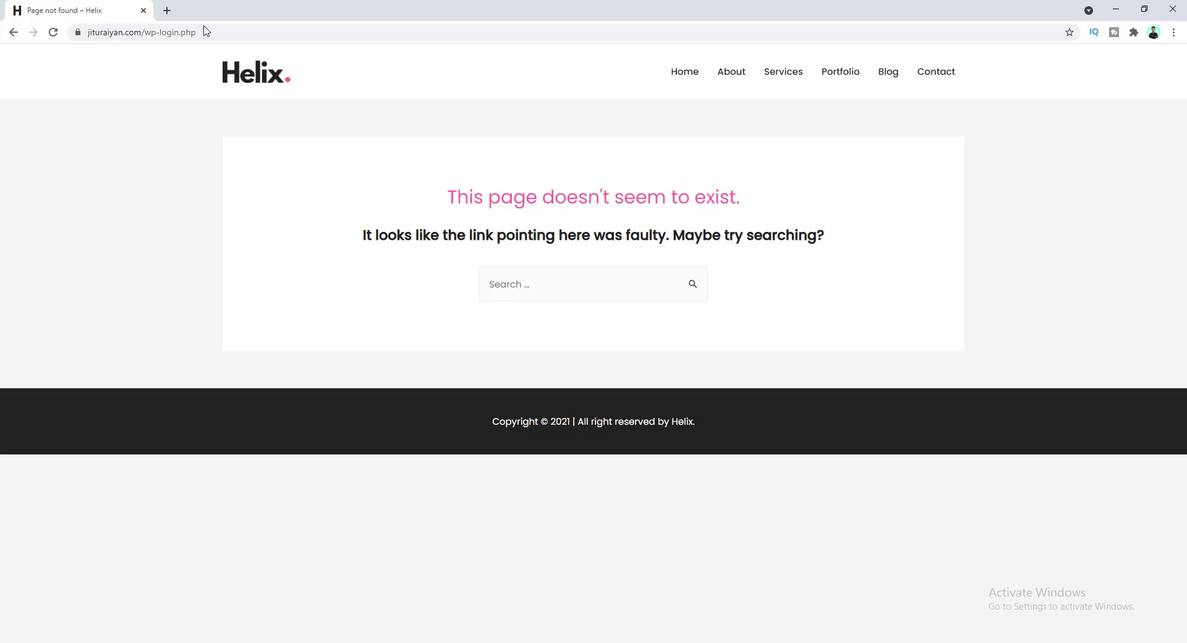
Replace wp-login.php in the address with login3044.
{"action": "left_click", "coordinate": [147, 34]}
{"action": "left_click_drag", "start_coordinate": [173, 35], "coordinate": [226, 37]}
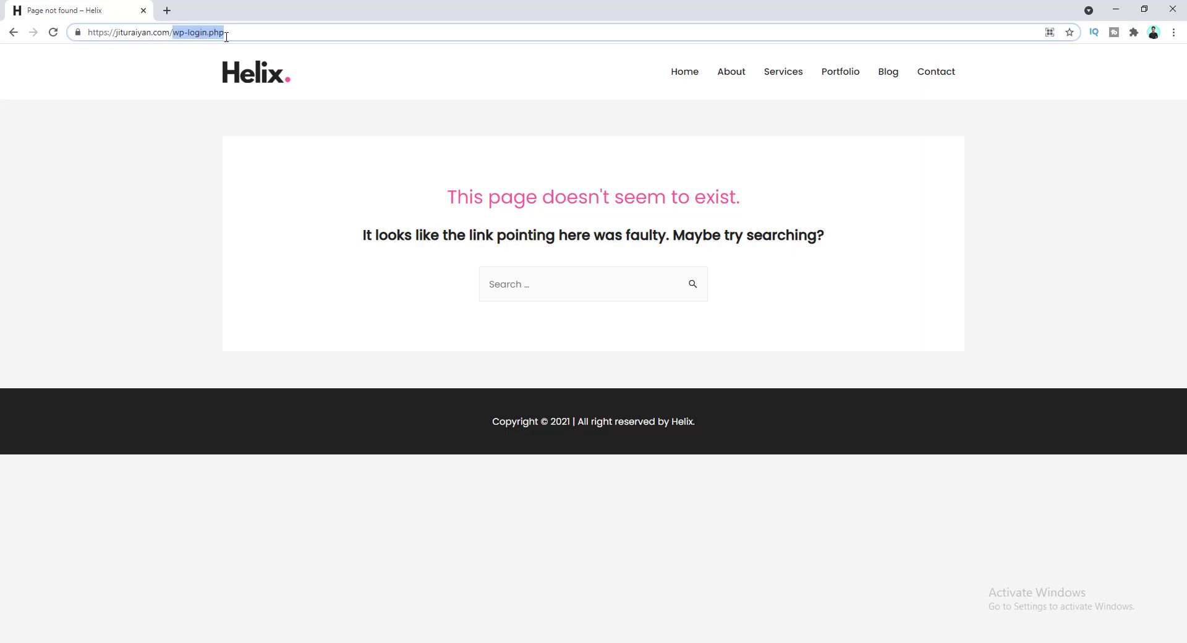
{"action": "type", "text": "login30"}
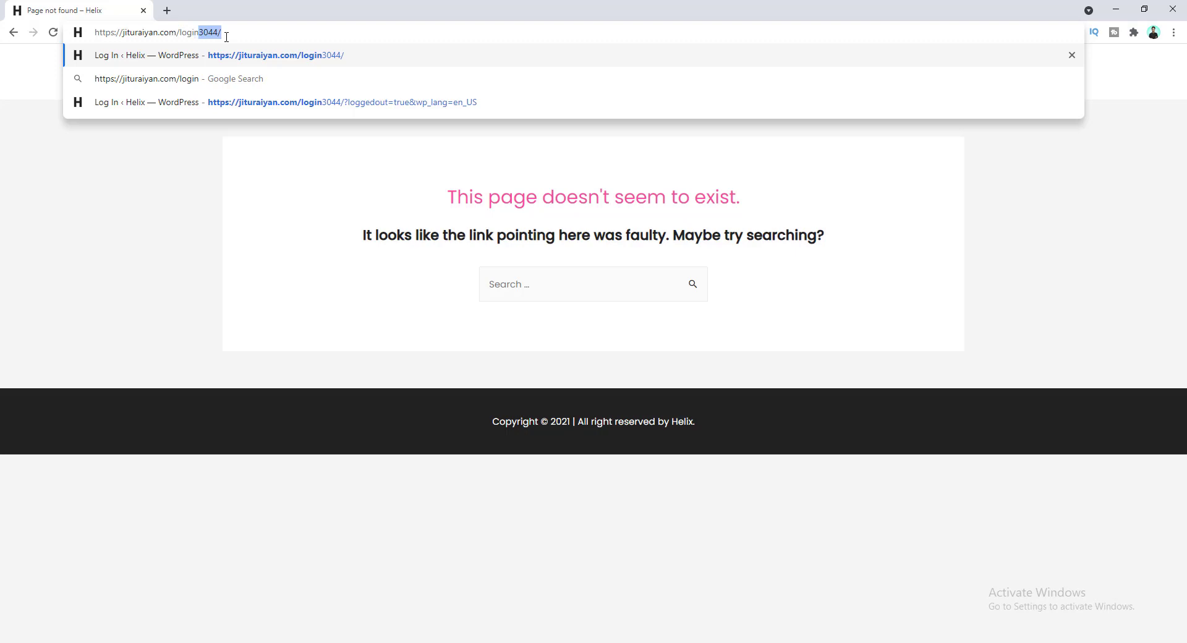
{"action": "type", "text": "44"}
Submit the /login3044/ address to load the new login page.
{"action": "key", "text": "Return"}
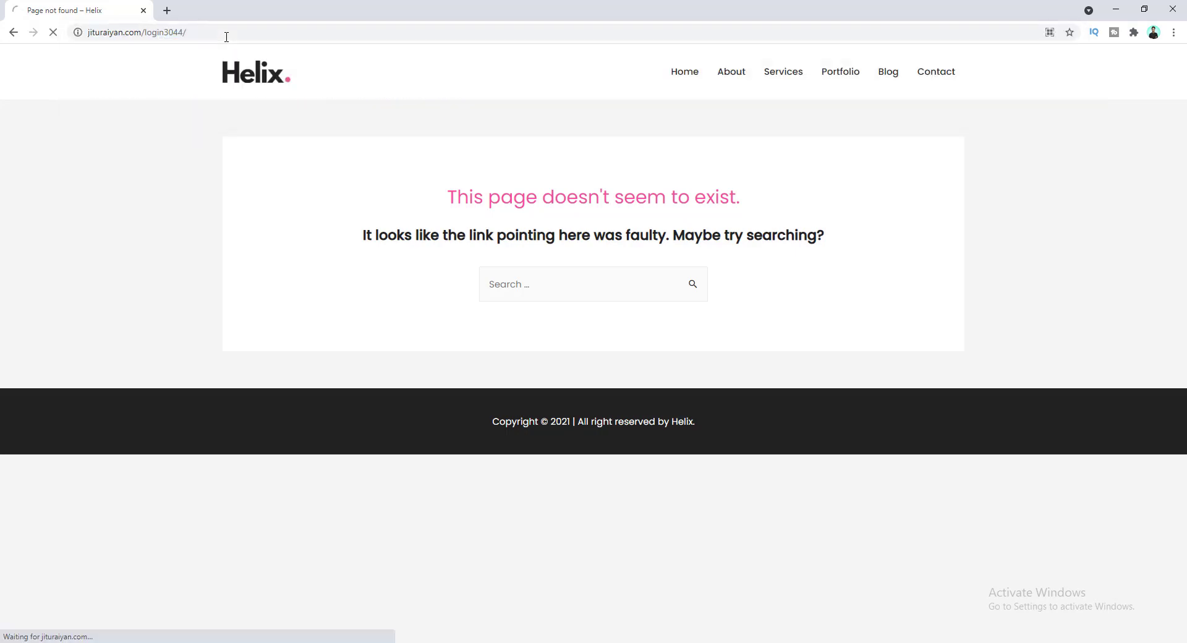